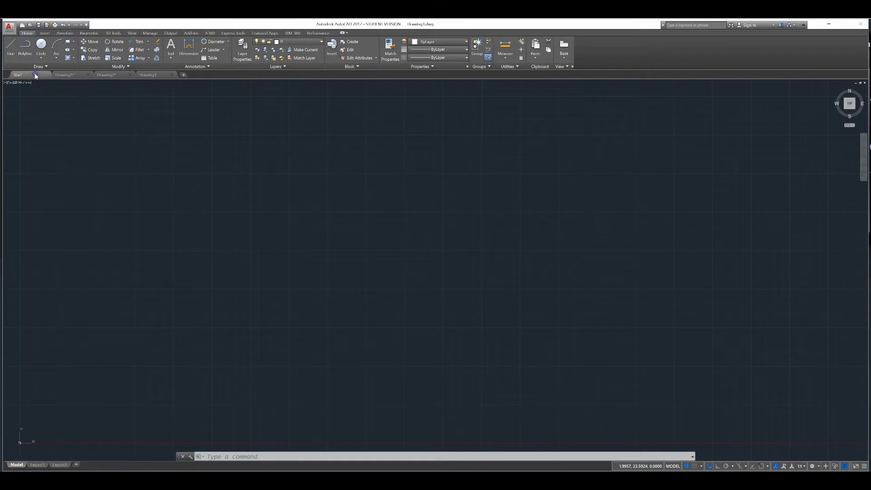
# Switch to the Drawing3 tab and turn on snap mode with the grid displayed
pyautogui.click(154, 80)
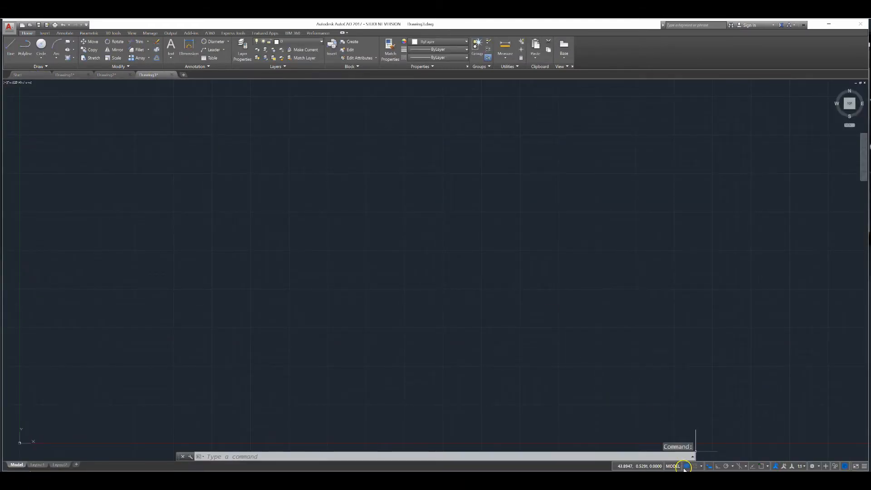
pyautogui.click(694, 467)
pyautogui.click(726, 466)
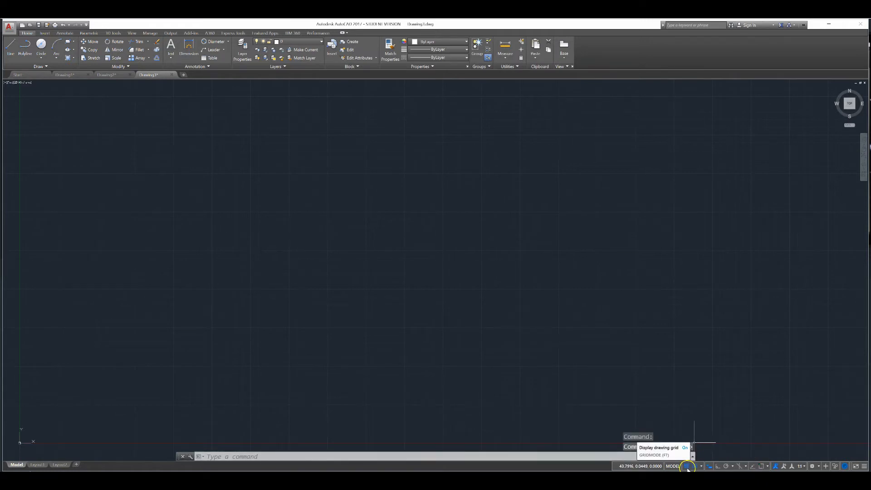
# Set the snap spacing to 0.125 with equal X and Y spacing in Snap and Grid settings
pyautogui.click(701, 466)
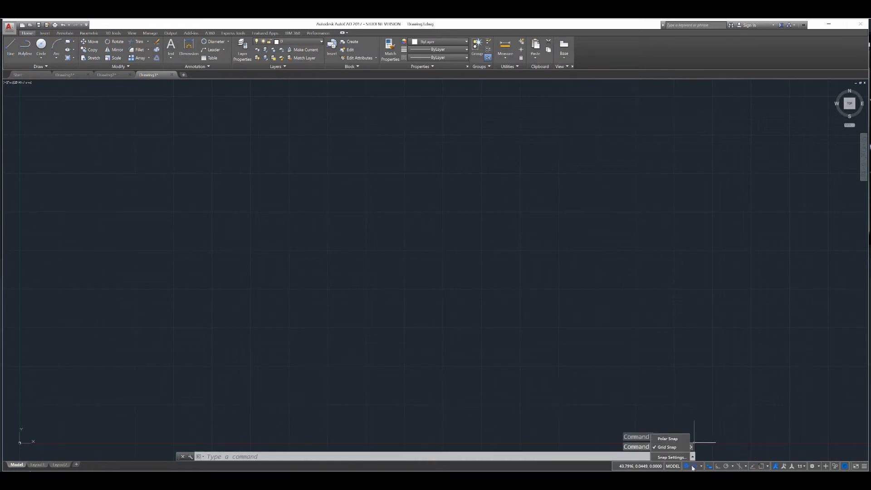
pyautogui.click(670, 463)
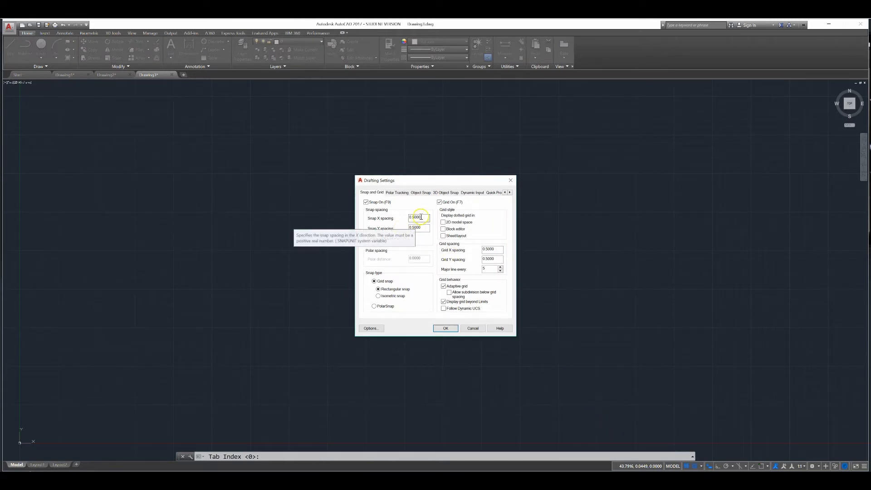
pyautogui.moveTo(422, 217); pyautogui.dragTo(410, 215)
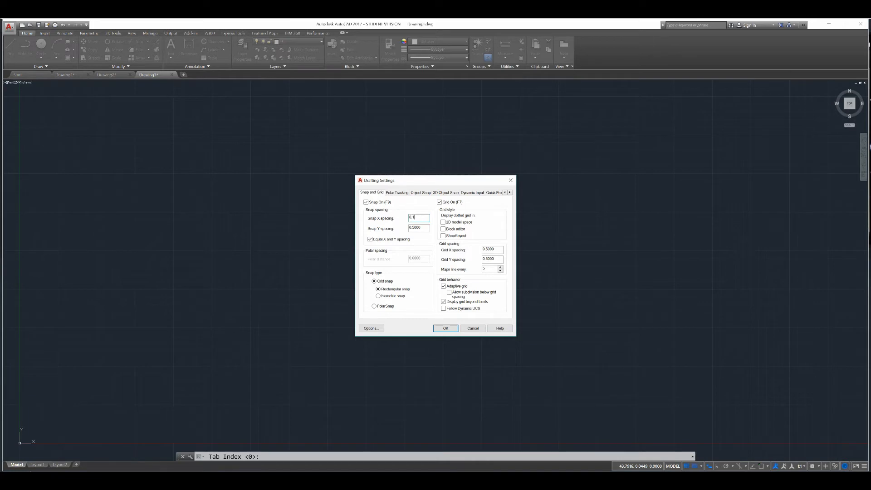
pyautogui.click(490, 253)
pyautogui.click(448, 328)
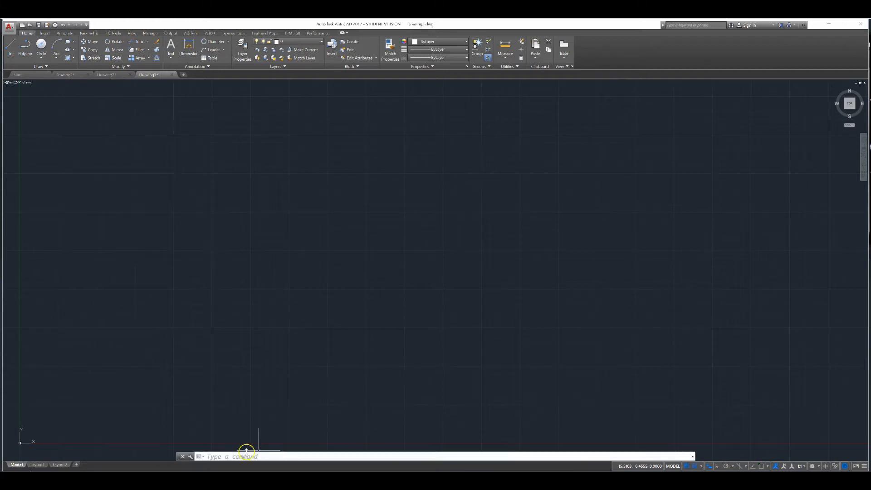
# Draw a square rectangle by picking two opposite corners on the snap grid
pyautogui.click(69, 42)
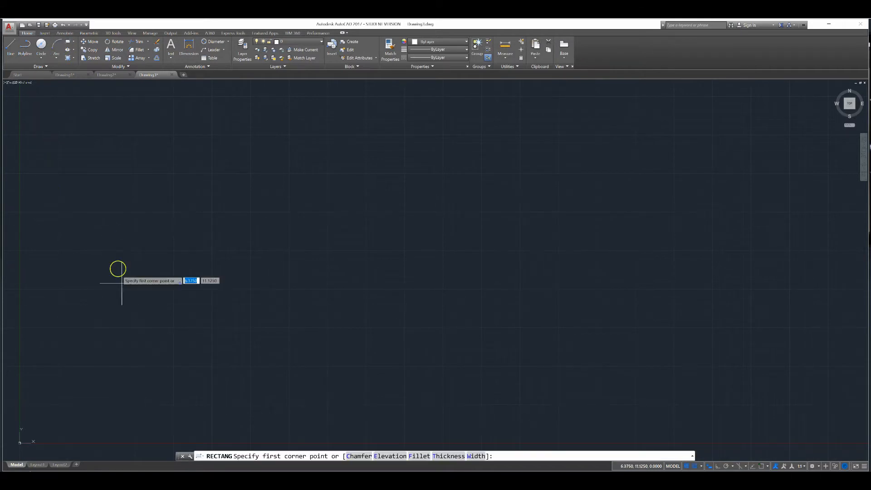
pyautogui.click(96, 405)
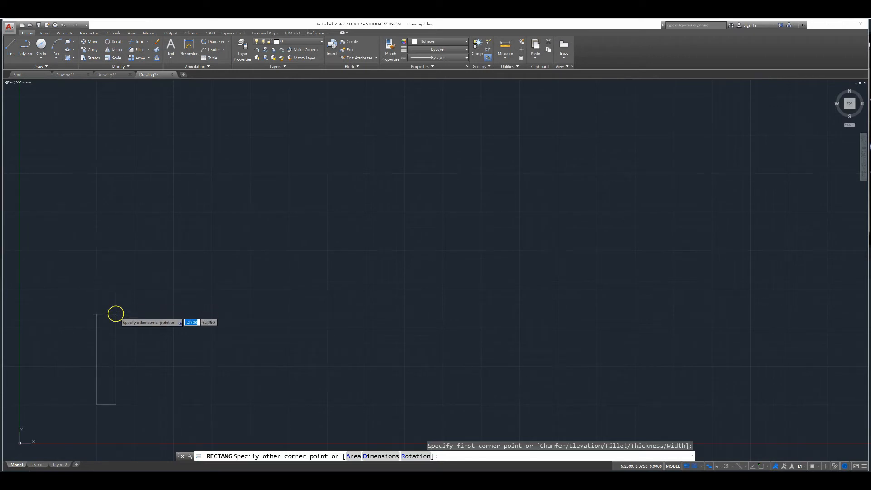
pyautogui.click(188, 312)
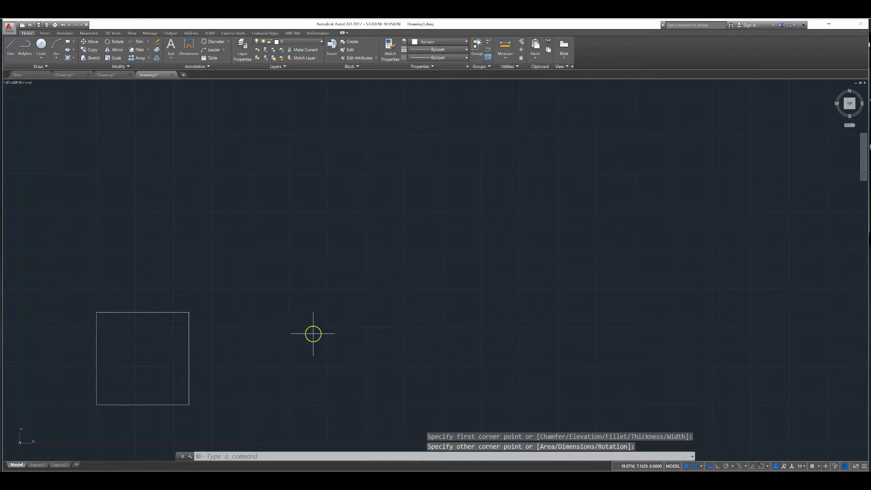
# Zoom to extents, zoom out slightly, and pan the square toward the view centre
pyautogui.middleClick(198, 332)
pyautogui.middleClick(198, 333)
pyautogui.scroll(-2, 593, 291)
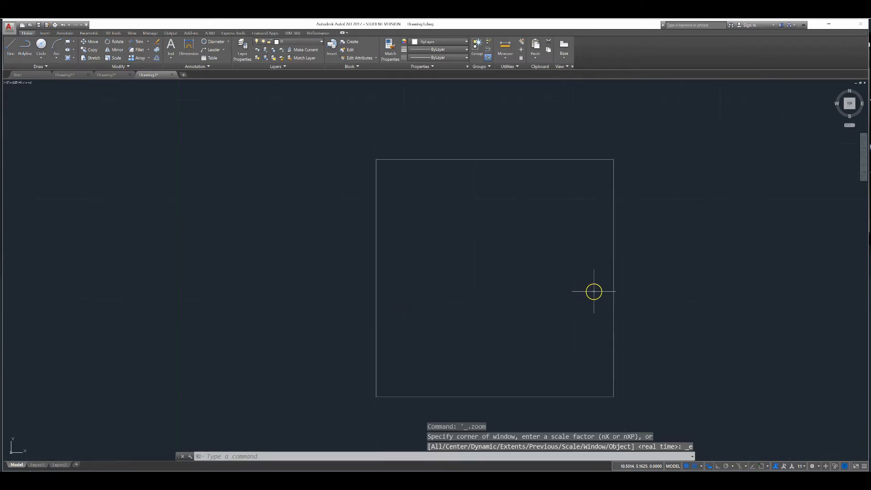
pyautogui.click(864, 149)
pyautogui.moveTo(696, 205); pyautogui.dragTo(605, 184)
pyautogui.rightClick(730, 181)
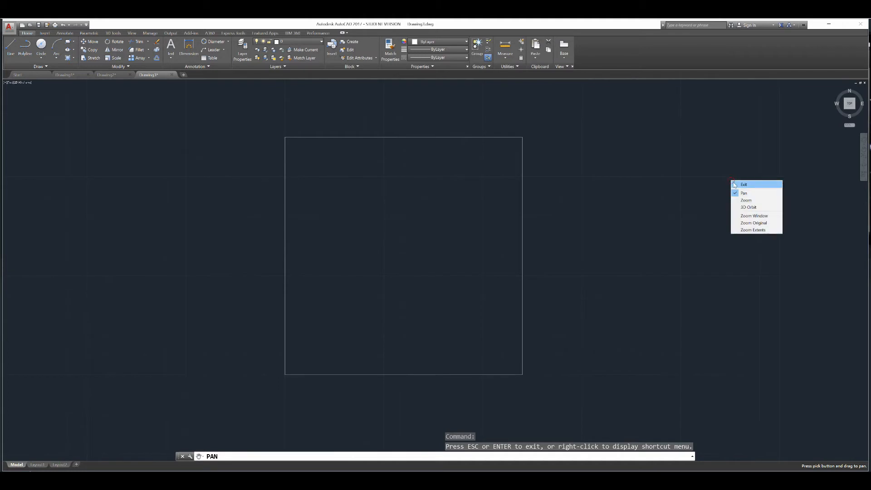
pyautogui.click(736, 186)
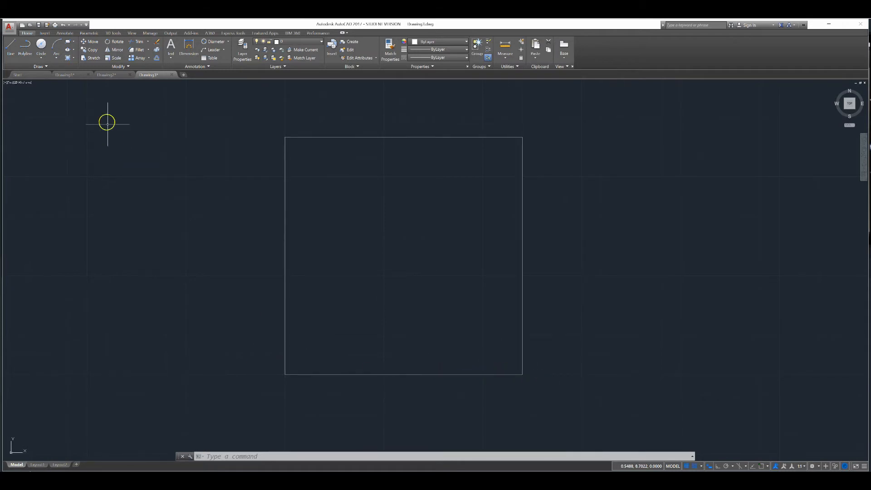
# Draw a 3.5-diameter circle centred on the square's centre using Center, Diameter
pyautogui.click(40, 45)
pyautogui.click(40, 55)
pyautogui.click(41, 82)
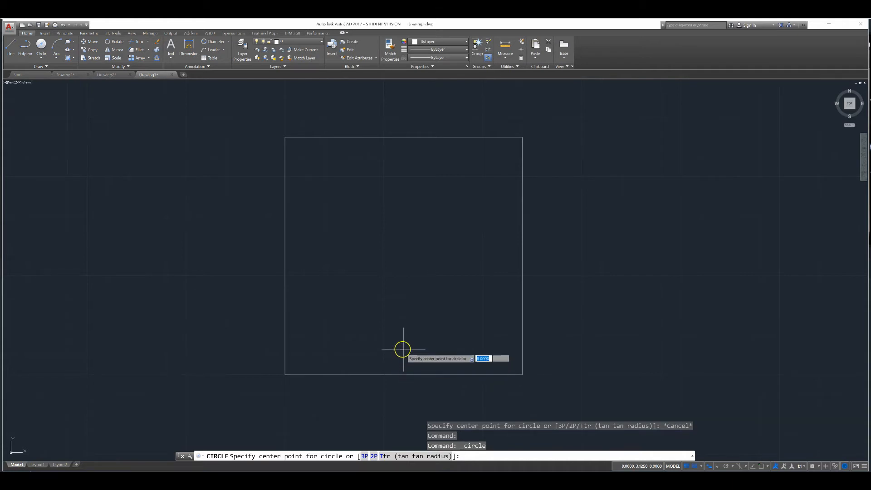
pyautogui.click(404, 255)
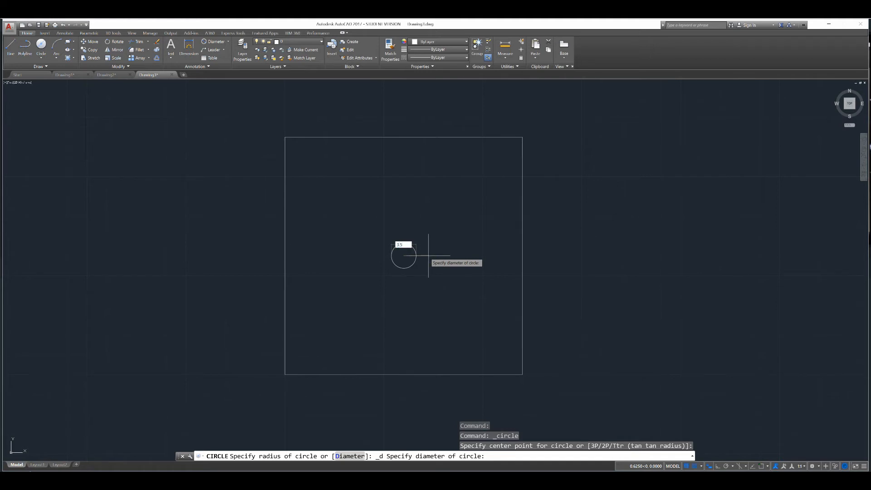
pyautogui.press('Return')
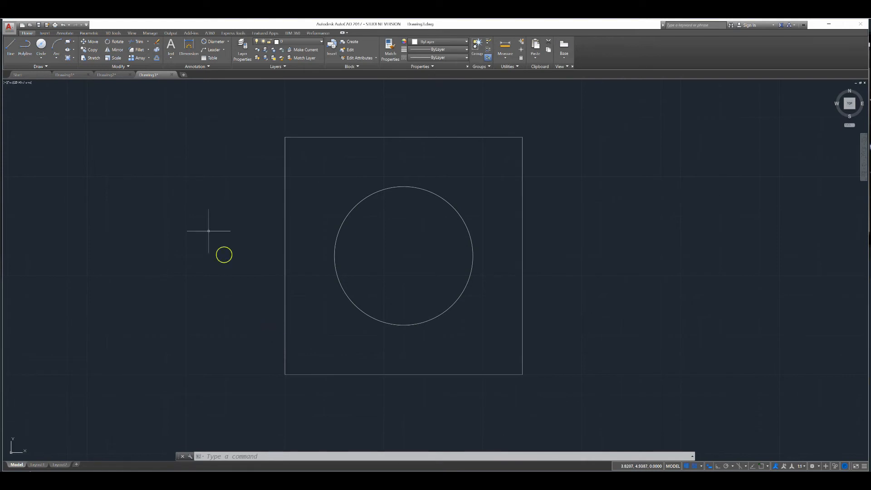
pyautogui.click(41, 45)
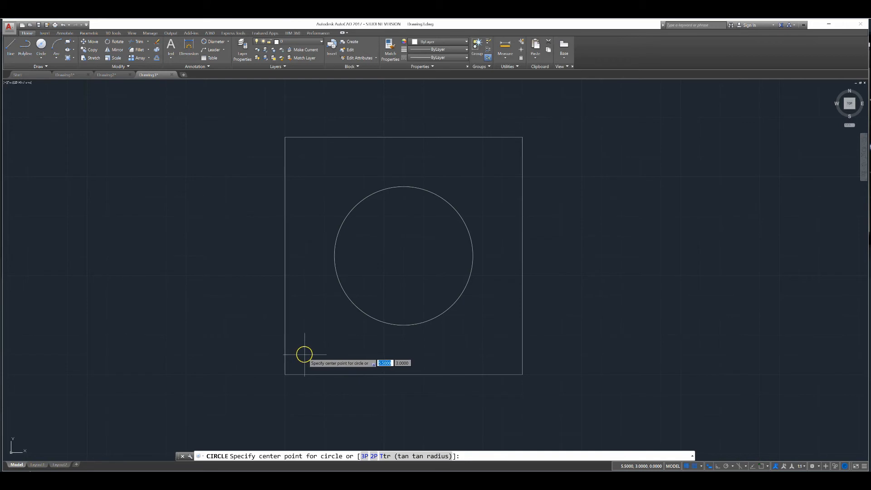
# Place a 0.25-diameter circle near the square's lower-left corner
pyautogui.scroll(2, 300, 357)
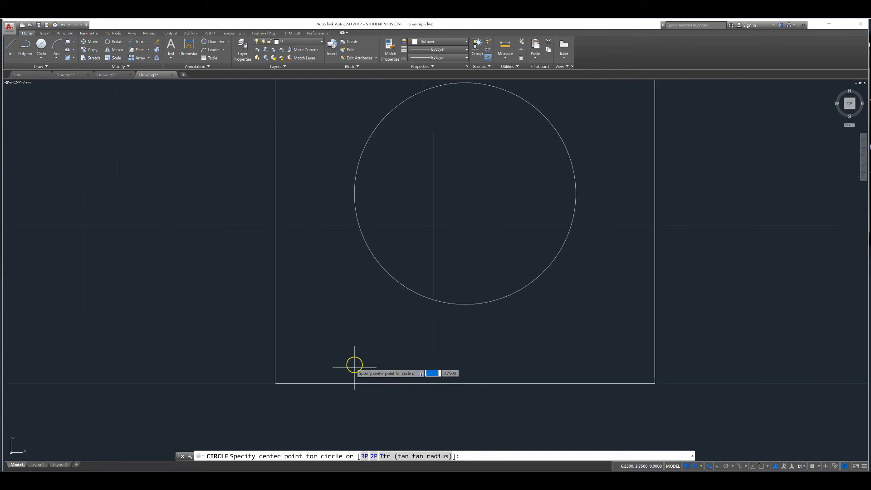
pyautogui.click(307, 351)
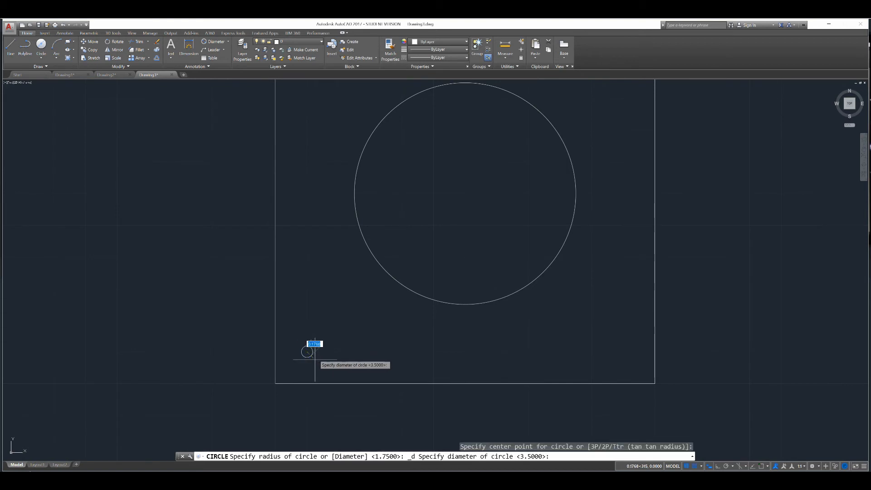
pyautogui.write('.25')
pyautogui.press('Return')
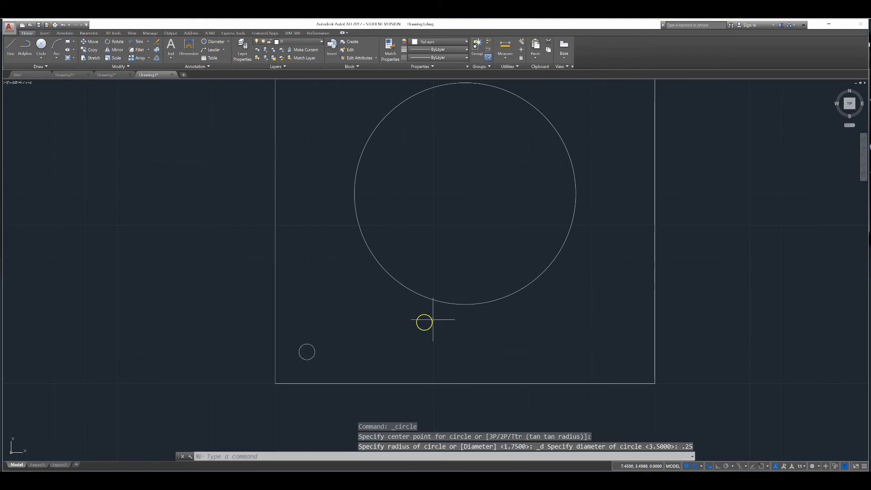
# Copy the lower-left hole 2.5 and 5 units right, and 2.5 and 5 units up
pyautogui.click(91, 49)
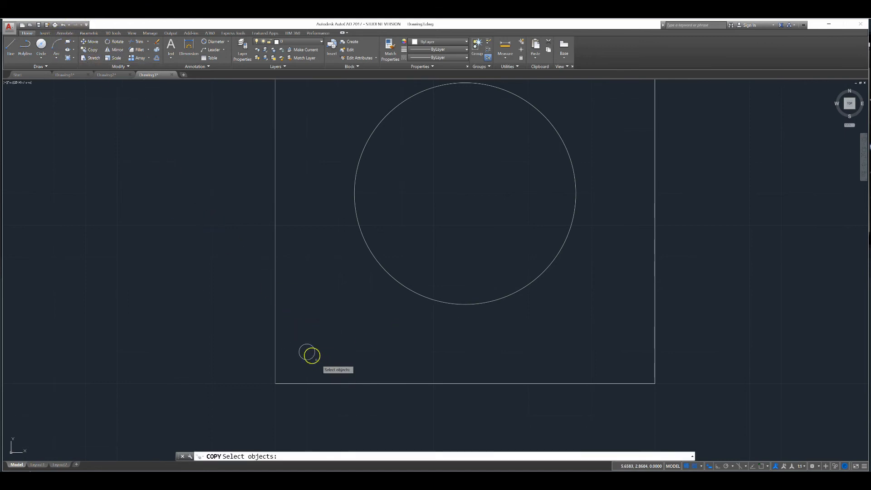
pyautogui.click(314, 352)
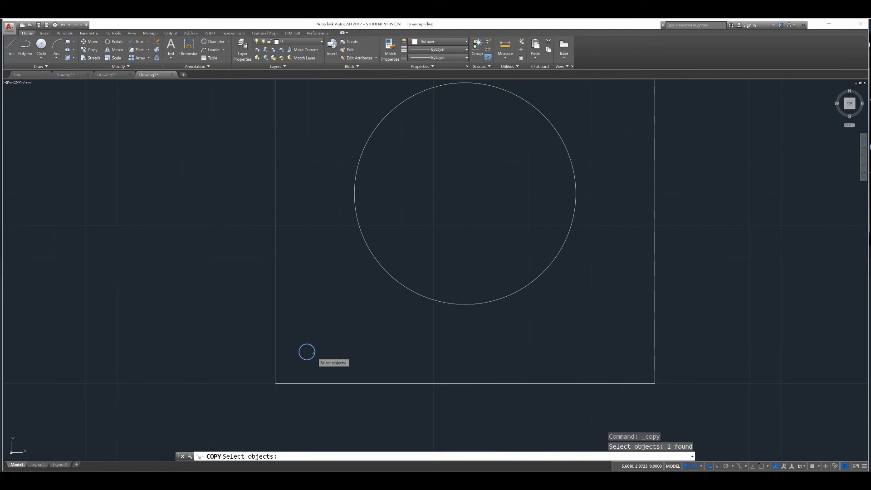
pyautogui.press('Return')
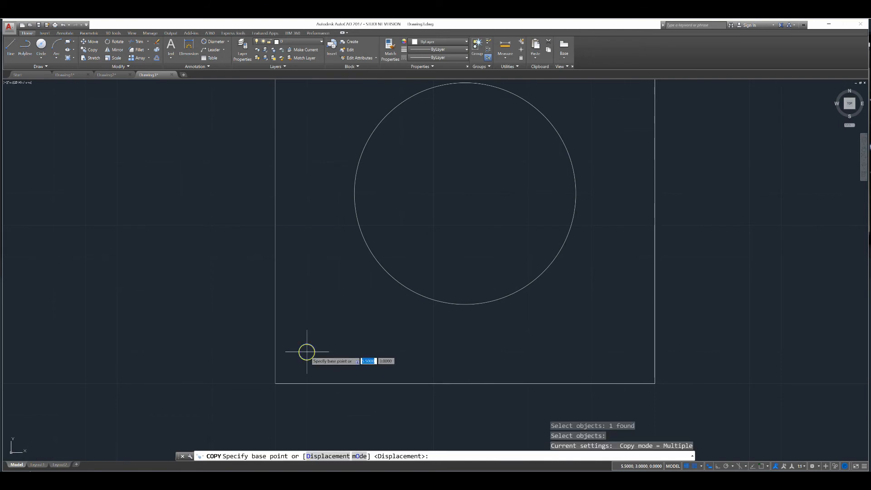
pyautogui.click(307, 351)
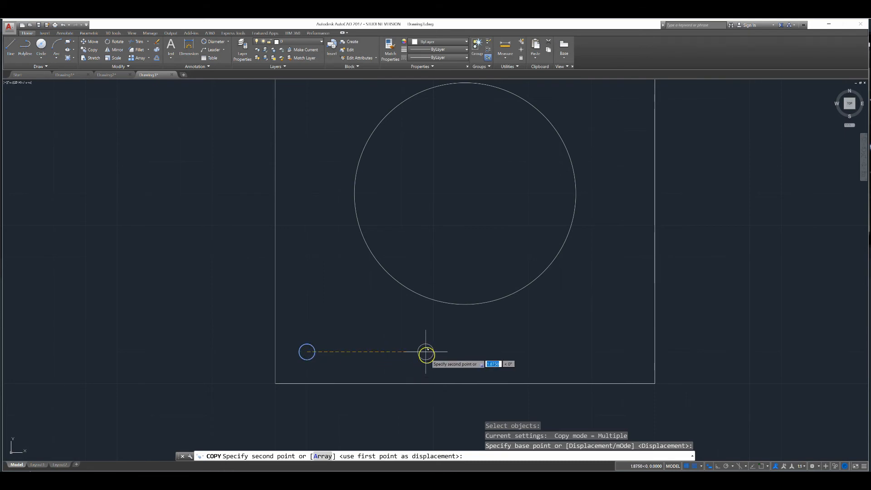
pyautogui.click(465, 351)
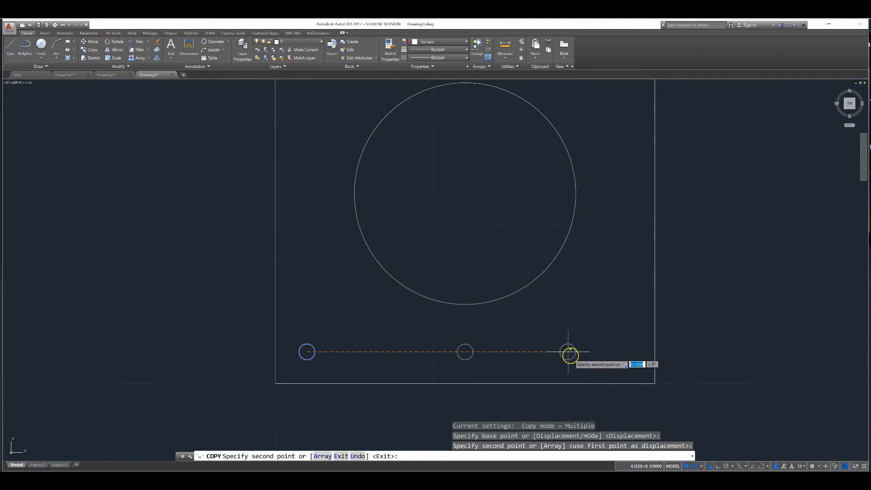
pyautogui.click(624, 351)
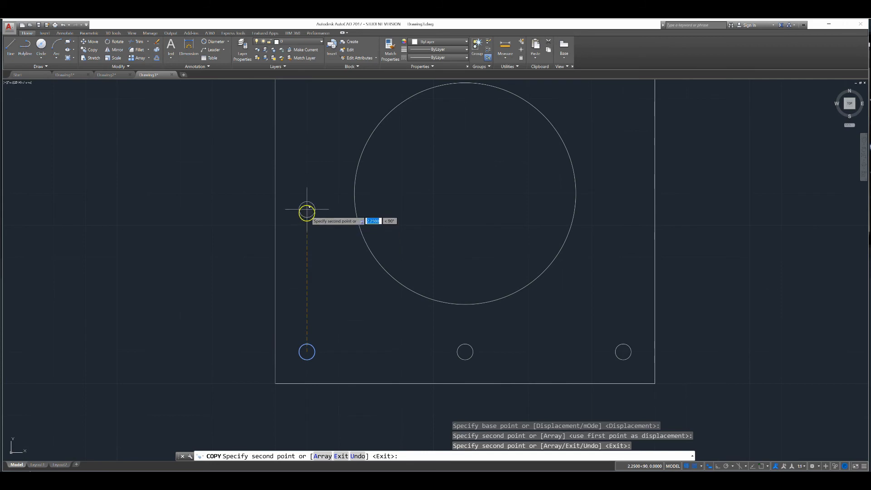
pyautogui.click(307, 192)
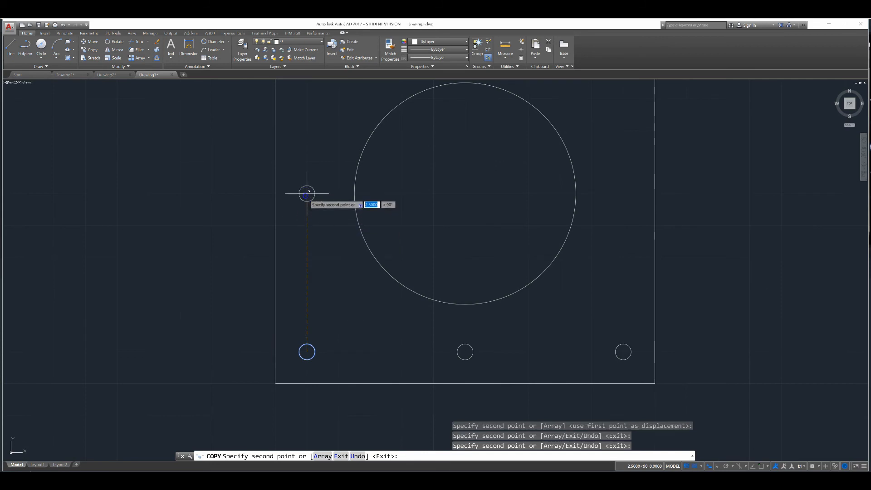
pyautogui.scroll(-4, 306, 193)
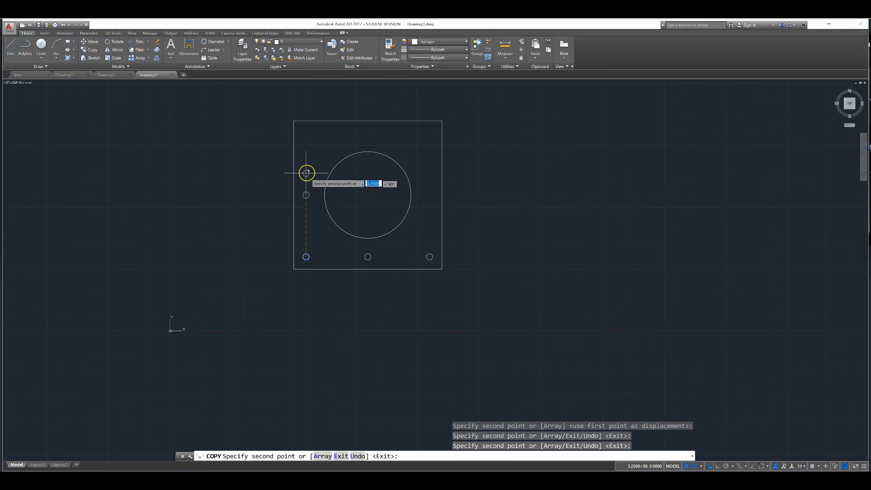
pyautogui.click(306, 132)
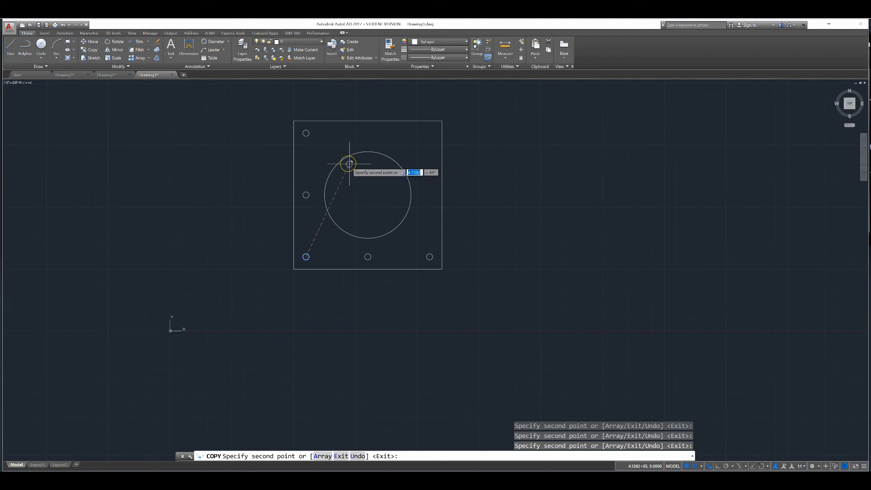
pyautogui.press('Return')
pyautogui.scroll(4, 336, 140)
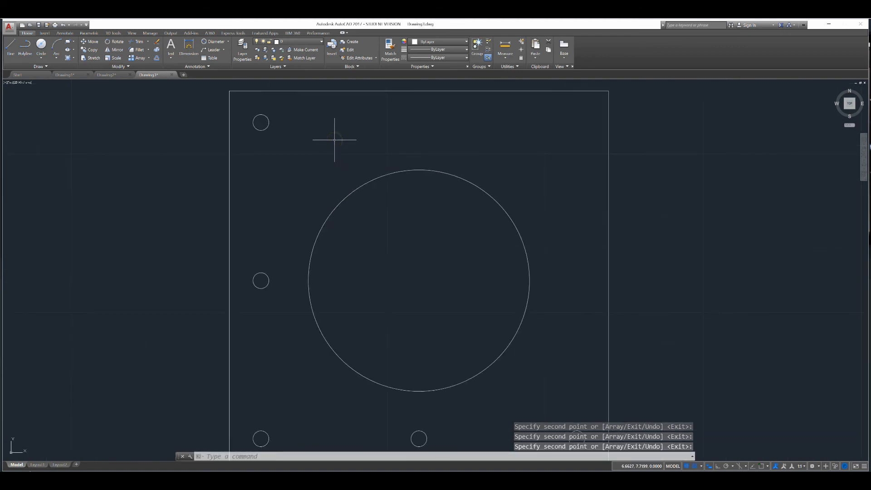
# Copy the top-left hole 2.5 and 5 units right along the top edge
pyautogui.click(82, 50)
pyautogui.click(267, 117)
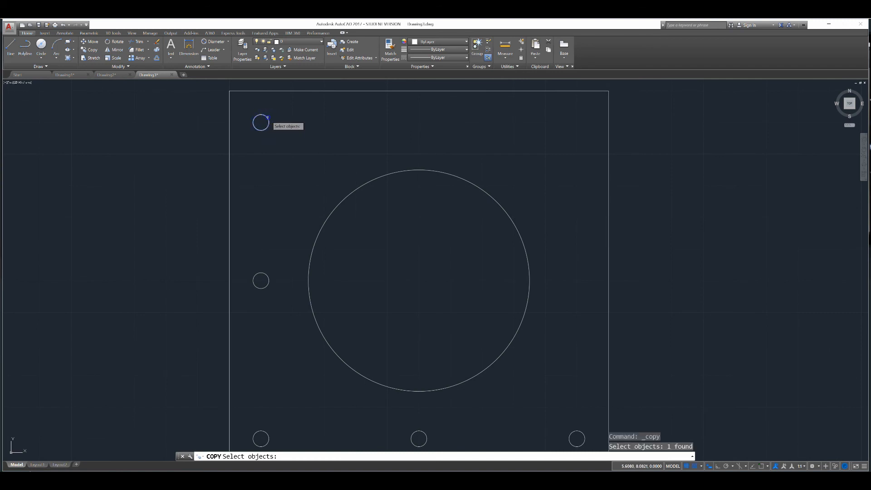
pyautogui.press('Return')
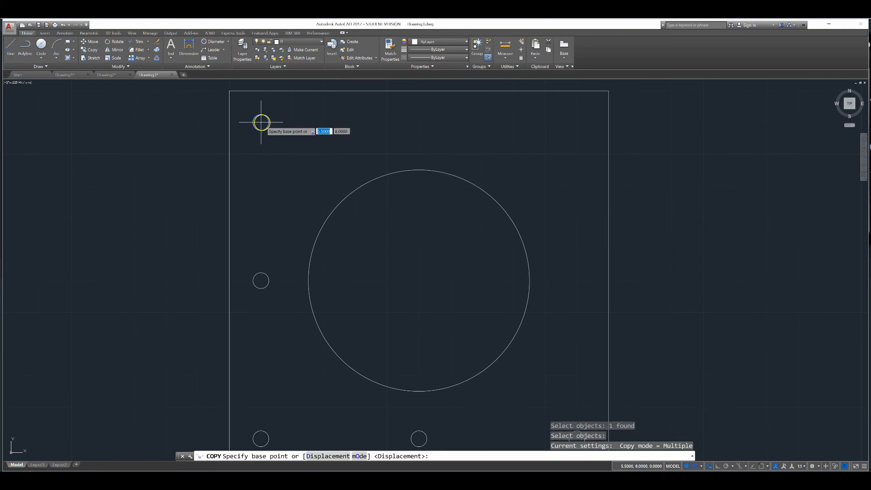
pyautogui.click(261, 121)
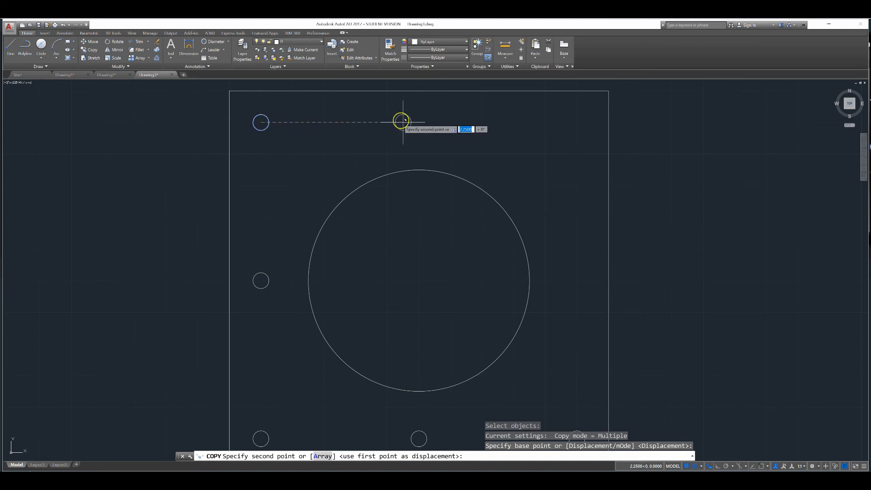
pyautogui.click(419, 122)
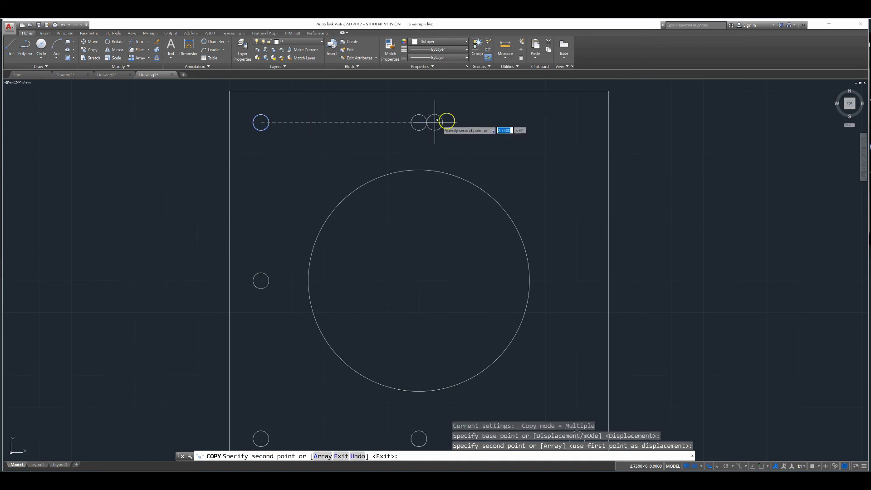
pyautogui.click(576, 122)
pyautogui.press('Return')
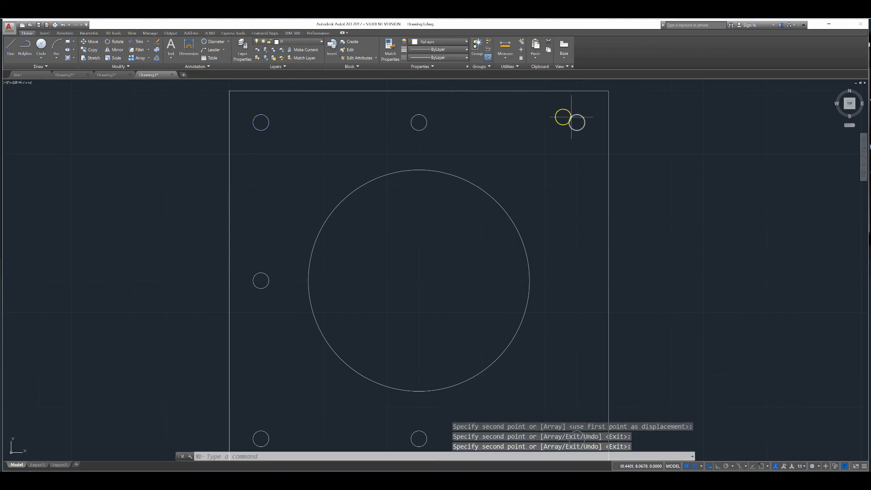
# Copy the top-right hole 2.5 units down to the middle of the right side
pyautogui.click(90, 48)
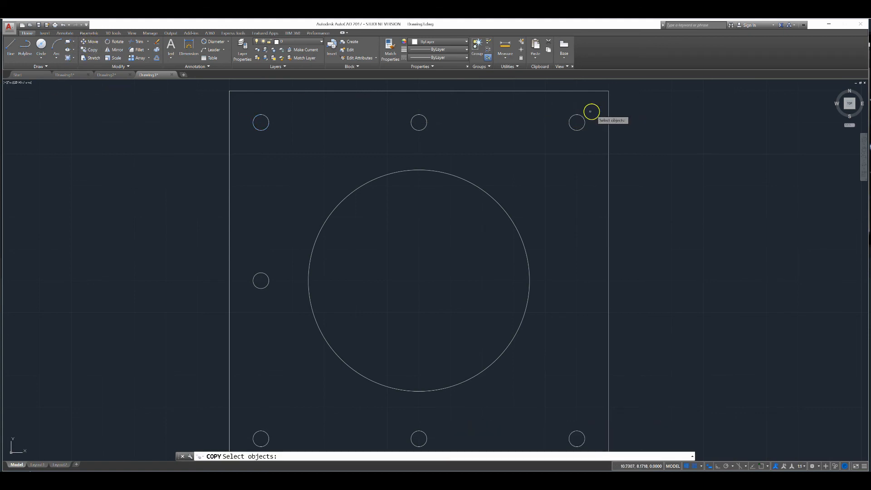
pyautogui.click(577, 115)
pyautogui.press('Return')
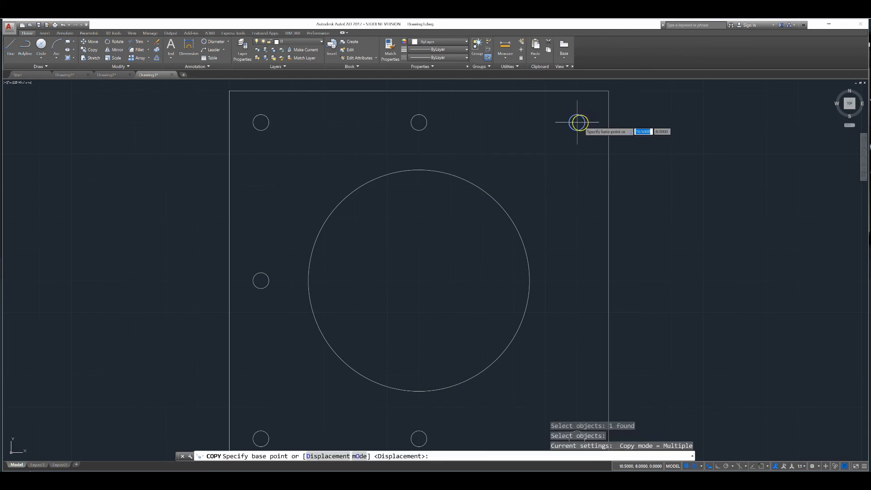
pyautogui.click(577, 122)
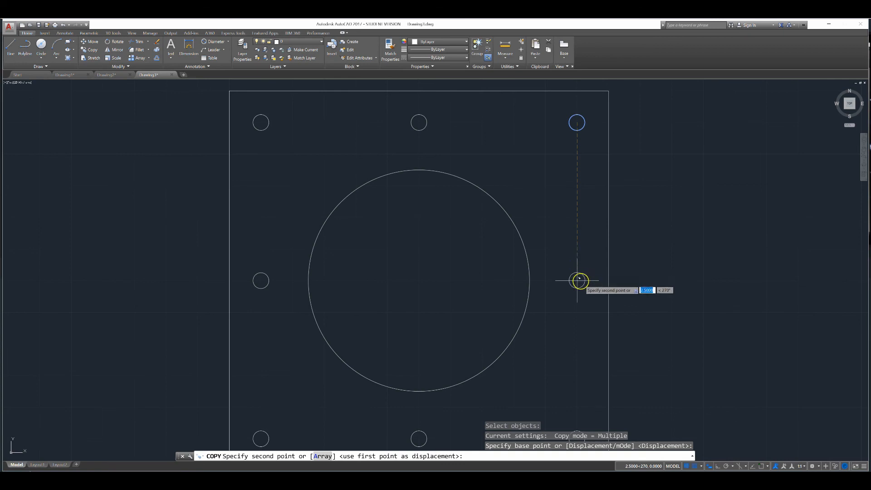
pyautogui.click(577, 280)
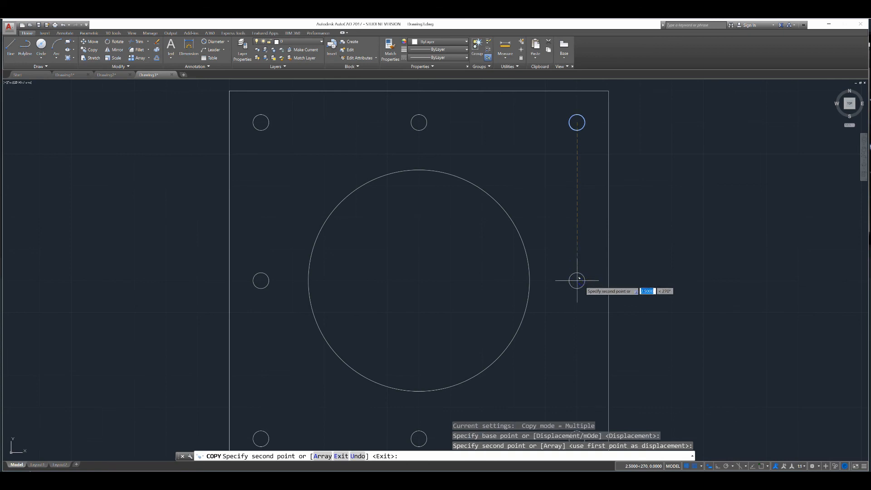
pyautogui.click(577, 281)
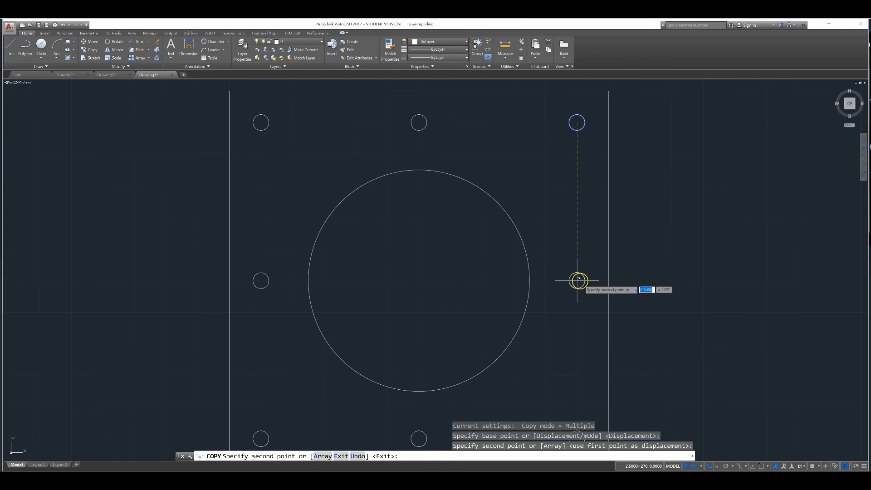
pyautogui.scroll(-2, 577, 280)
pyautogui.press('Return')
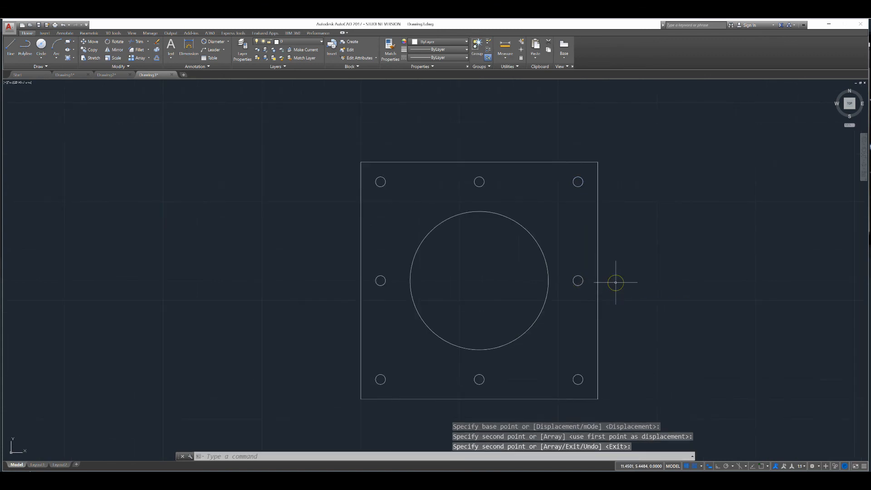